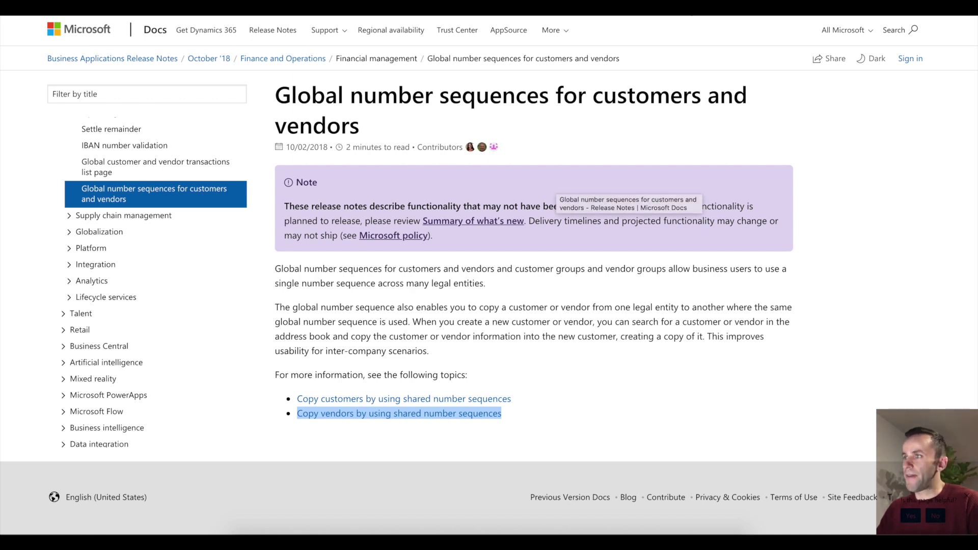
- Read the shared number sequences article, then open the VN1 vendor account number sequence
{"action": "key", "text": "Return"}
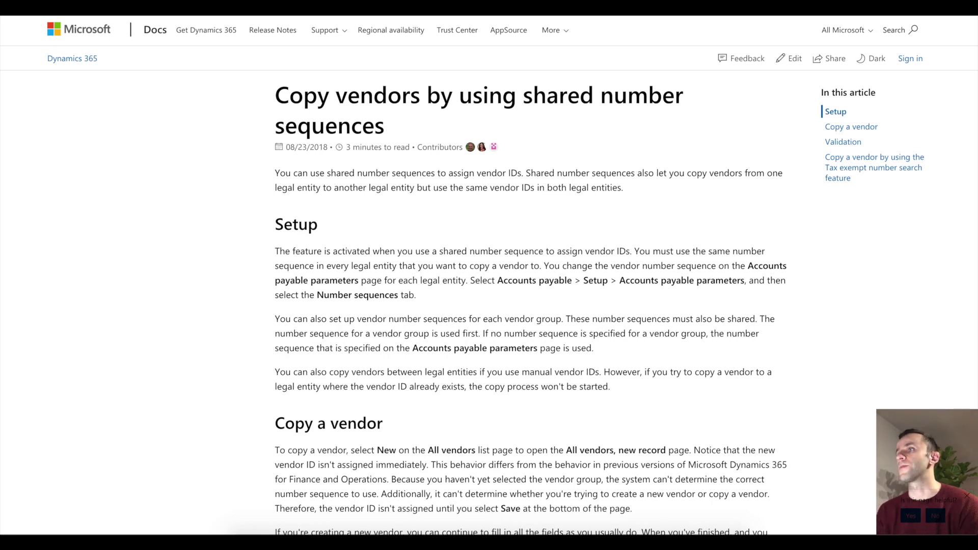
{"action": "key", "text": "alt+Left"}
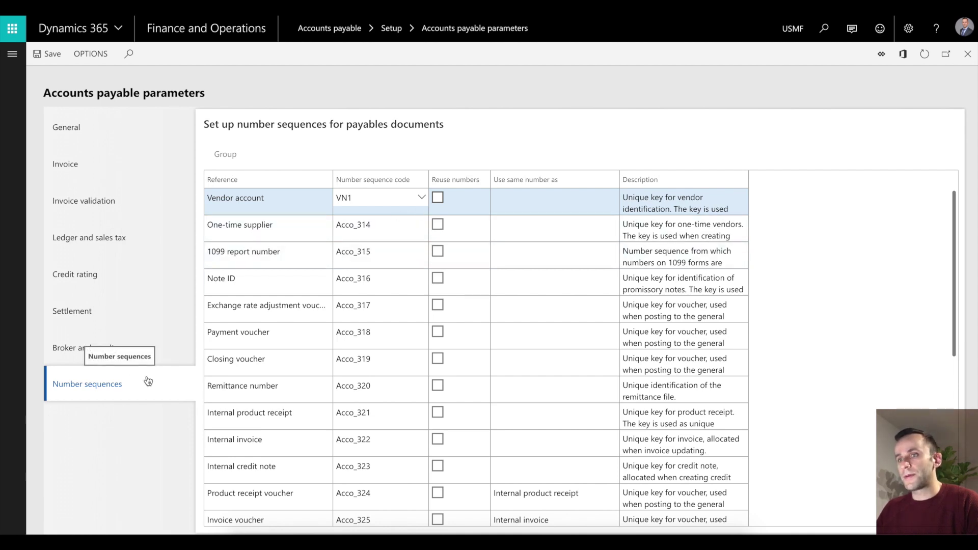
{"action": "left_click", "coordinate": [347, 200]}
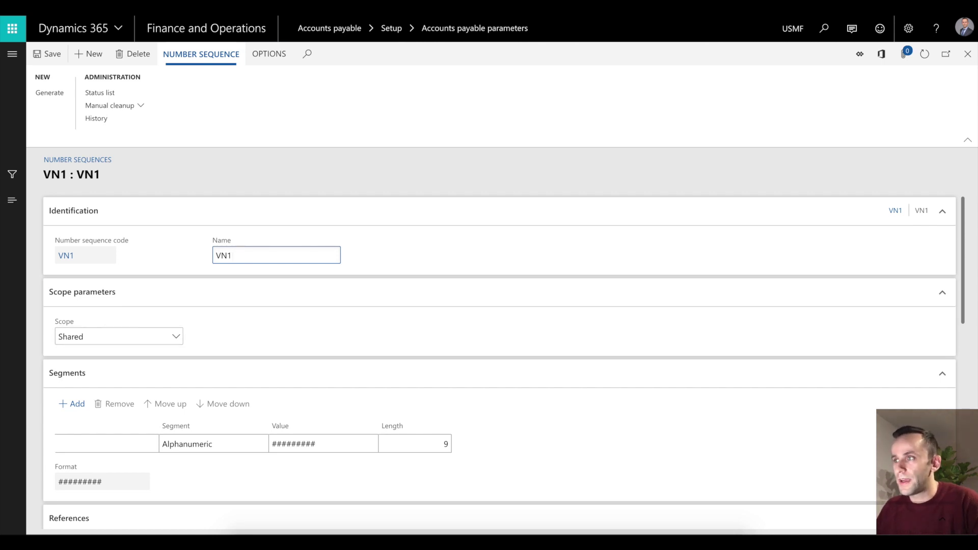
{"action": "type", "text": "p89"}
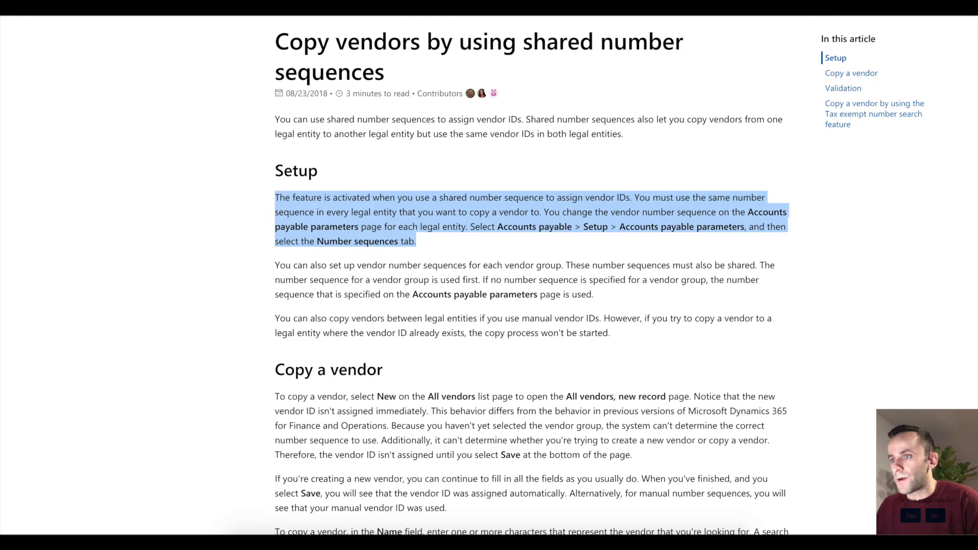
{"action": "scroll", "coordinate": [352, 265], "scroll_direction": "down", "scroll_amount": 1}
{"action": "scroll", "coordinate": [352, 265], "scroll_direction": "up", "scroll_amount": 2}
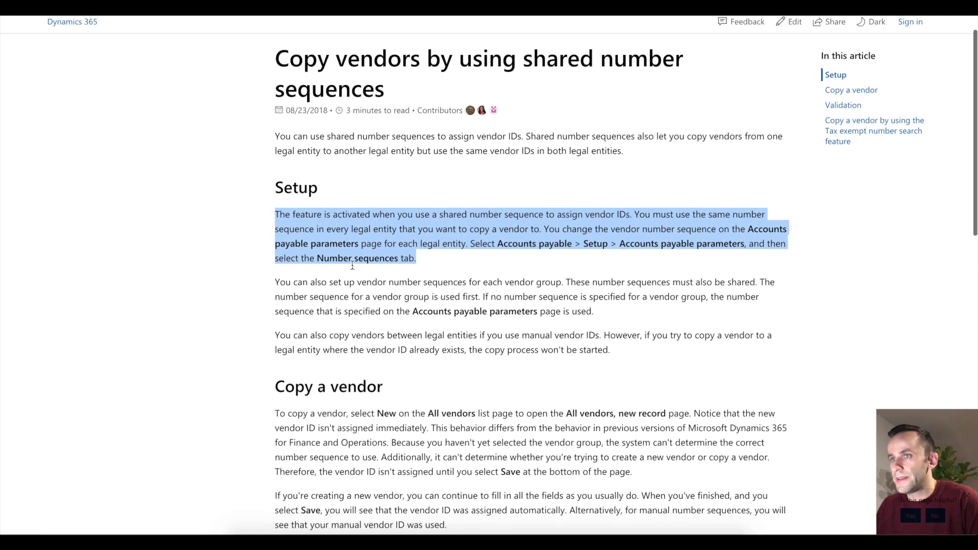
{"action": "scroll", "coordinate": [352, 265], "scroll_direction": "down", "scroll_amount": 2}
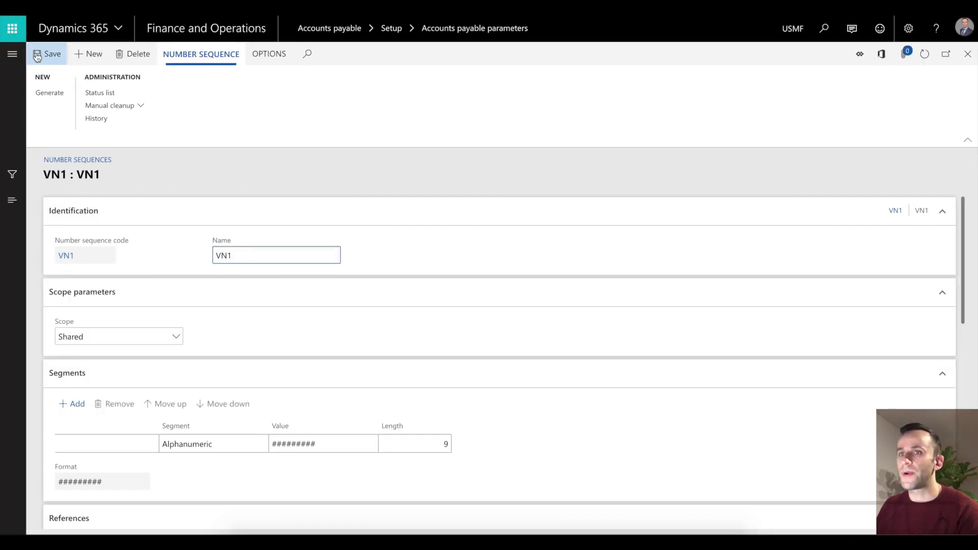
- Close the VN1 sequence and check NXT2's vendor account number sequence in Vendor groups
{"action": "left_click", "coordinate": [37, 55]}
{"action": "left_click", "coordinate": [966, 53]}
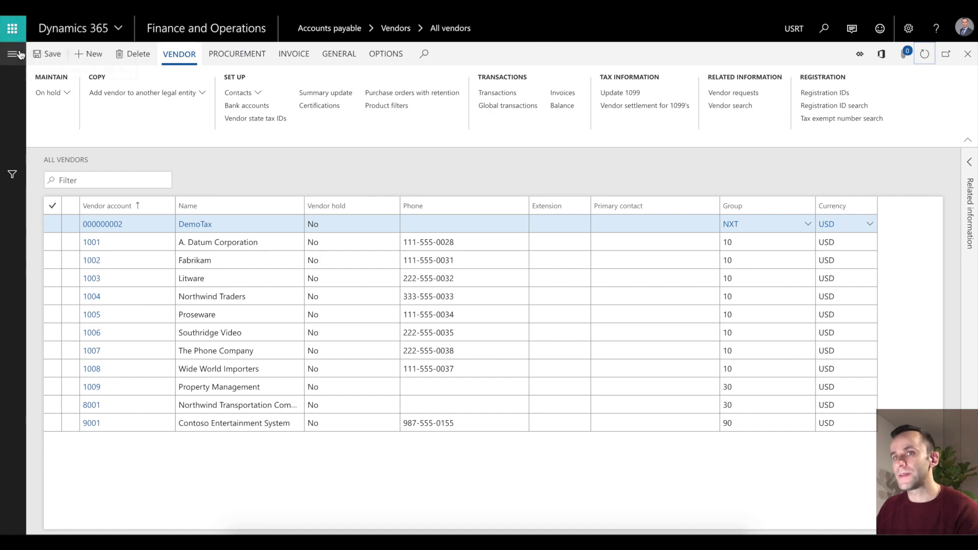
{"action": "left_click", "coordinate": [12, 53]}
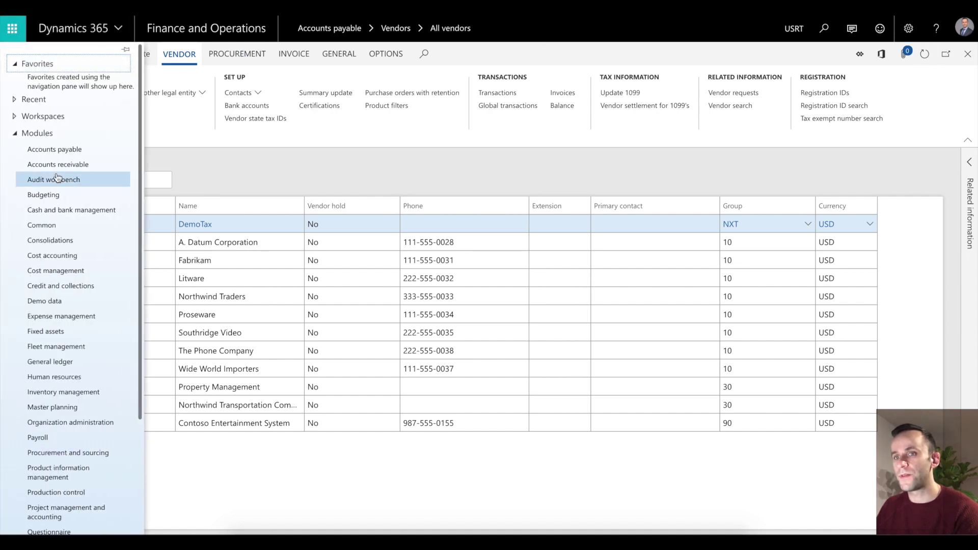
{"action": "left_click", "coordinate": [67, 153]}
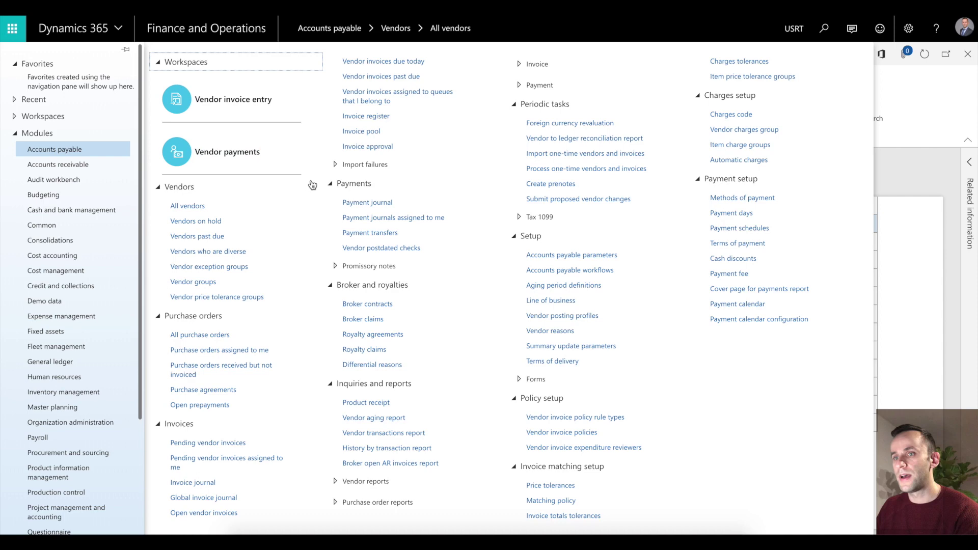
{"action": "left_click", "coordinate": [203, 282]}
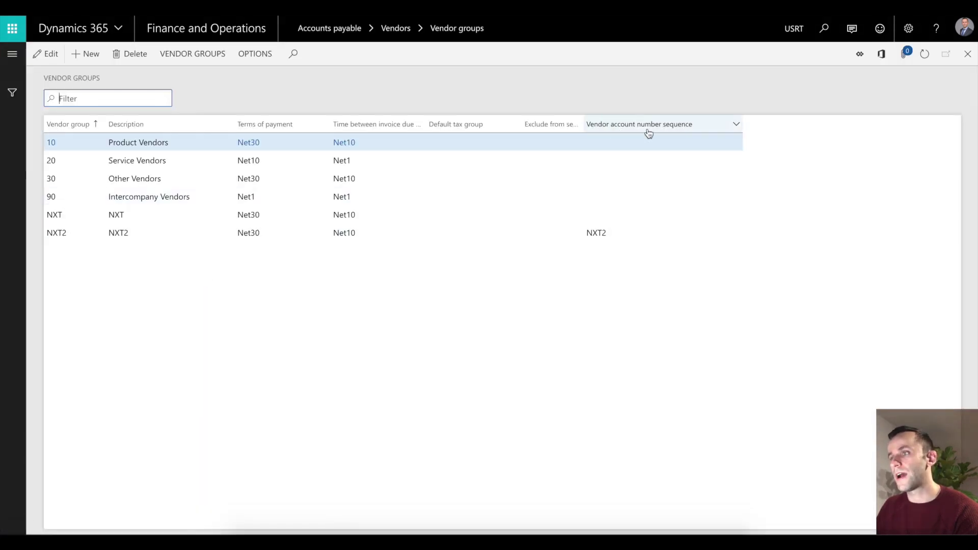
{"action": "left_click", "coordinate": [633, 233]}
{"action": "mouse_move", "coordinate": [605, 240]}
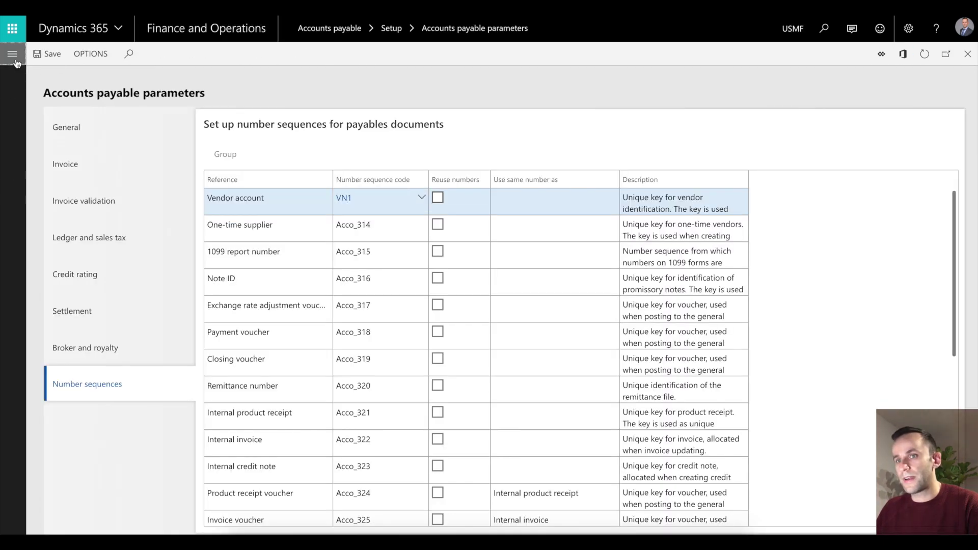
- Start a new vendor record from the All vendors list
{"action": "left_click", "coordinate": [12, 53]}
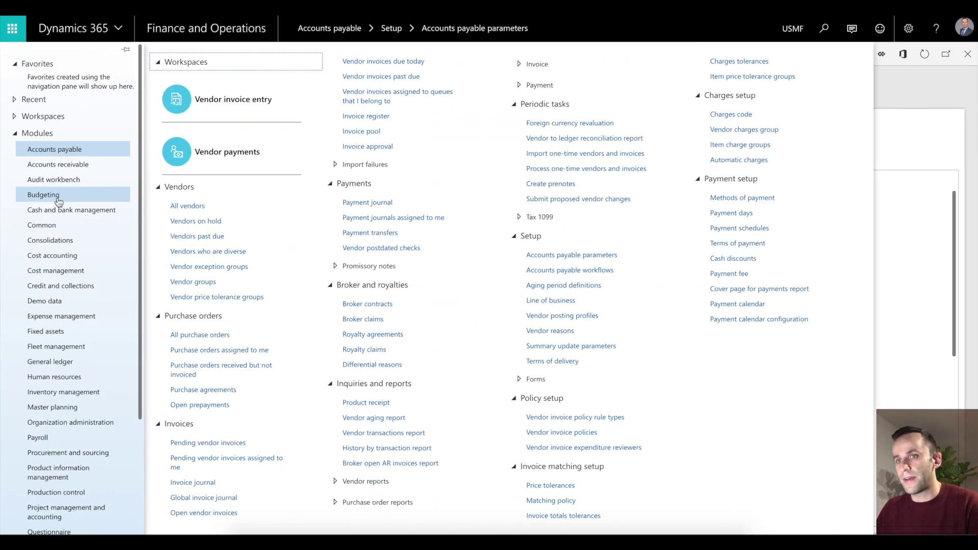
{"action": "left_click", "coordinate": [210, 205]}
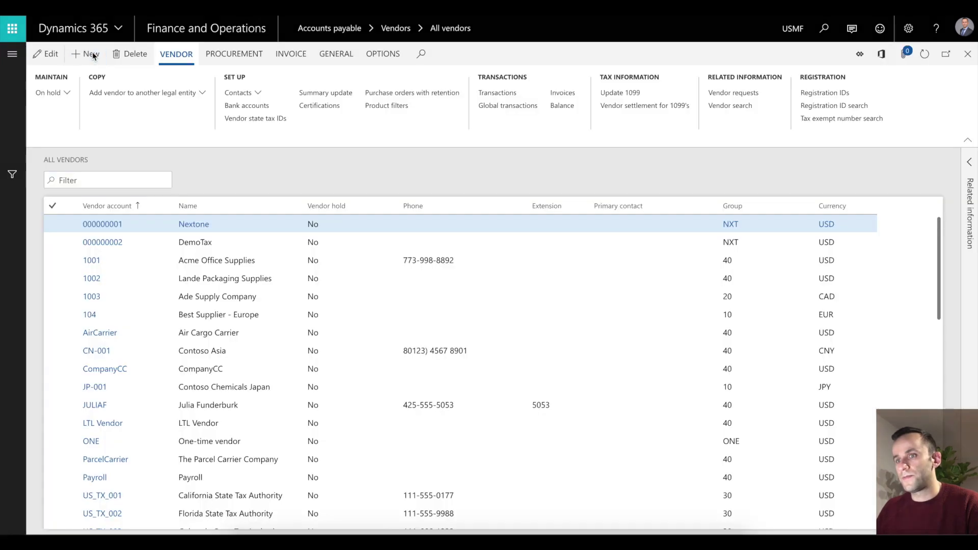
{"action": "left_click", "coordinate": [89, 53]}
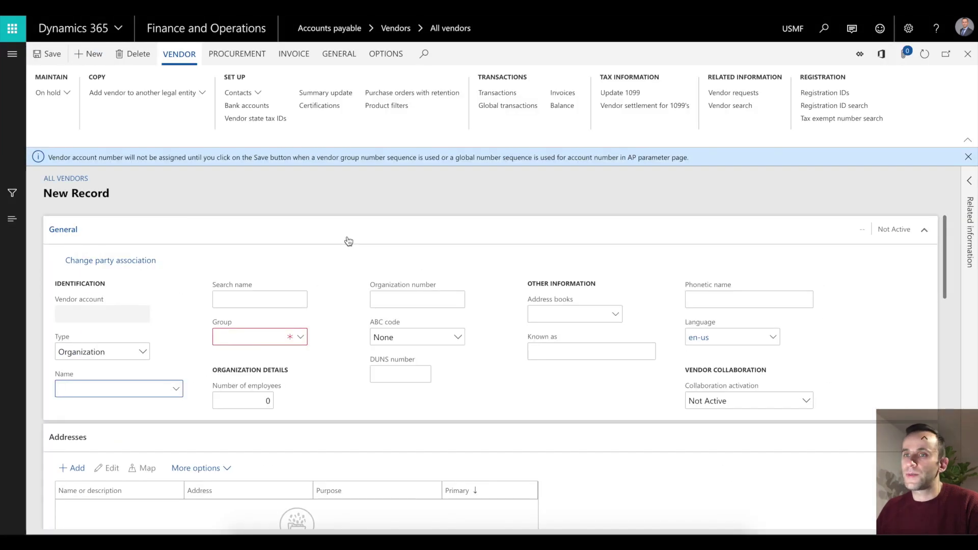
{"action": "left_click", "coordinate": [348, 241]}
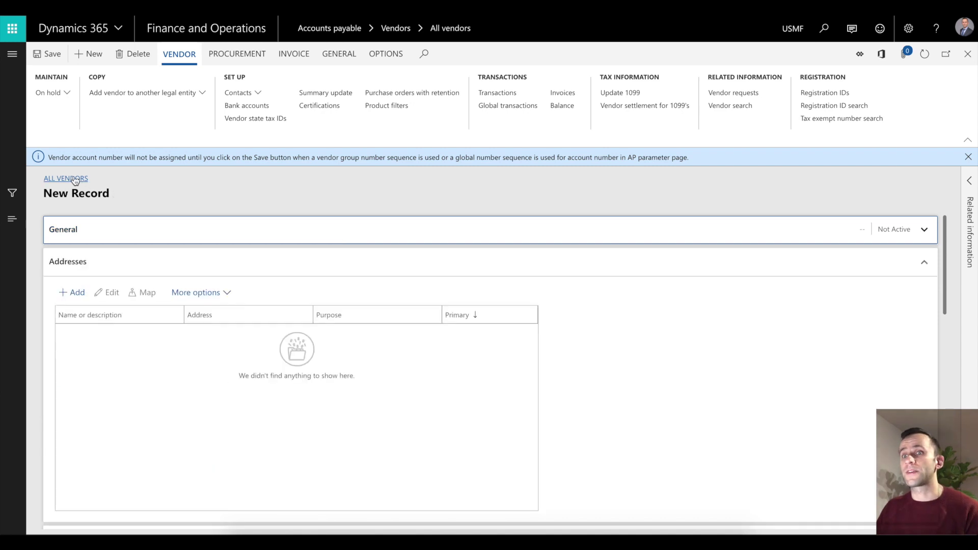
{"action": "left_click", "coordinate": [171, 238]}
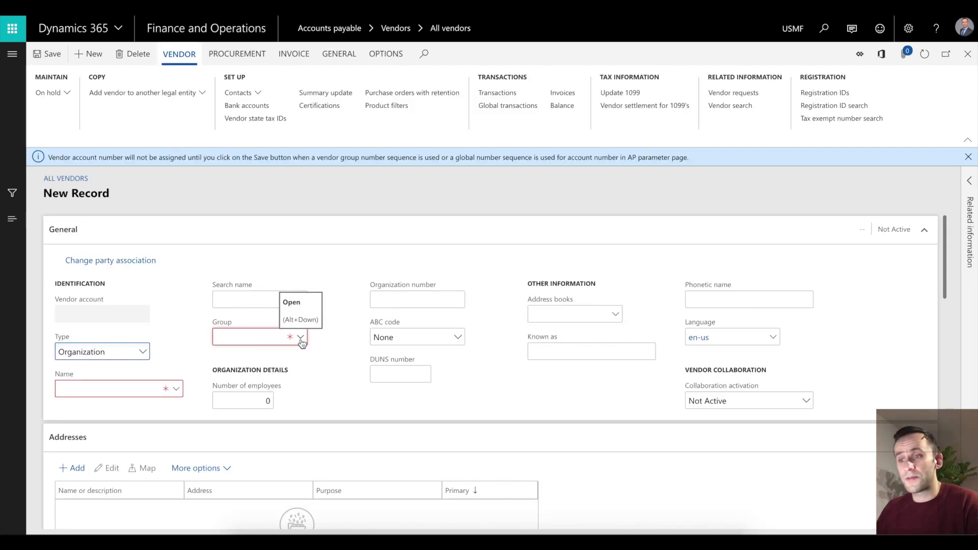
- Set the vendor group to NXT and name the vendor 'XVendor' as a new party
{"action": "left_click", "coordinate": [301, 338]}
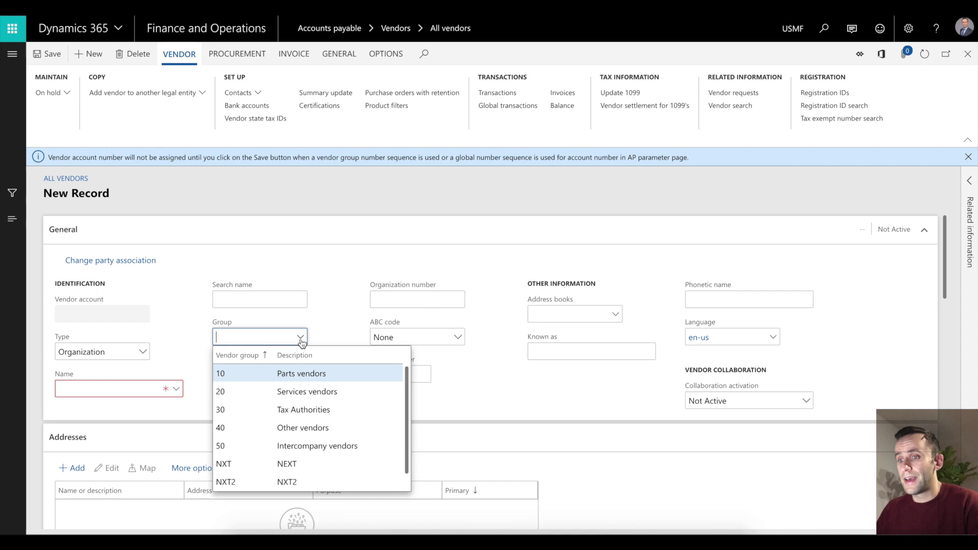
{"action": "left_click", "coordinate": [291, 463]}
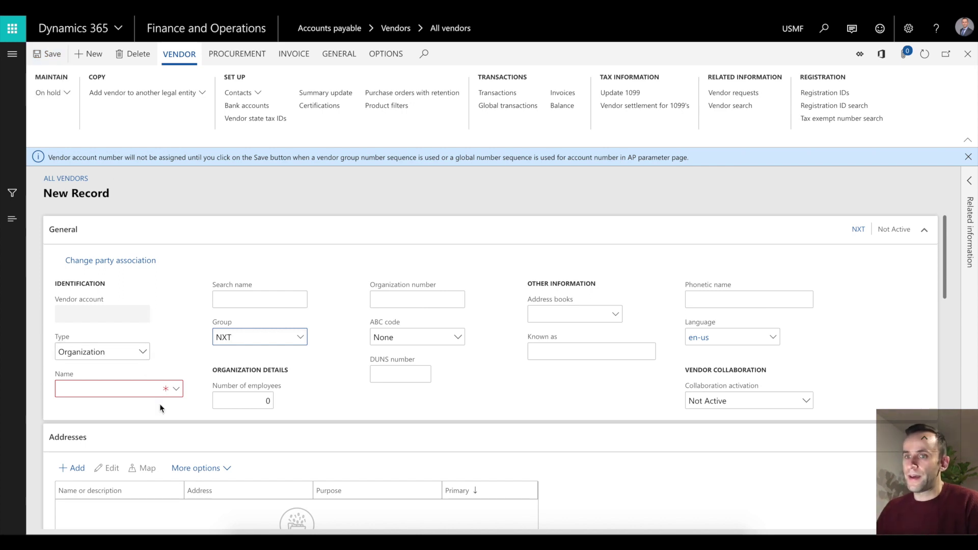
{"action": "left_click", "coordinate": [146, 388]}
{"action": "type", "text": "X"}
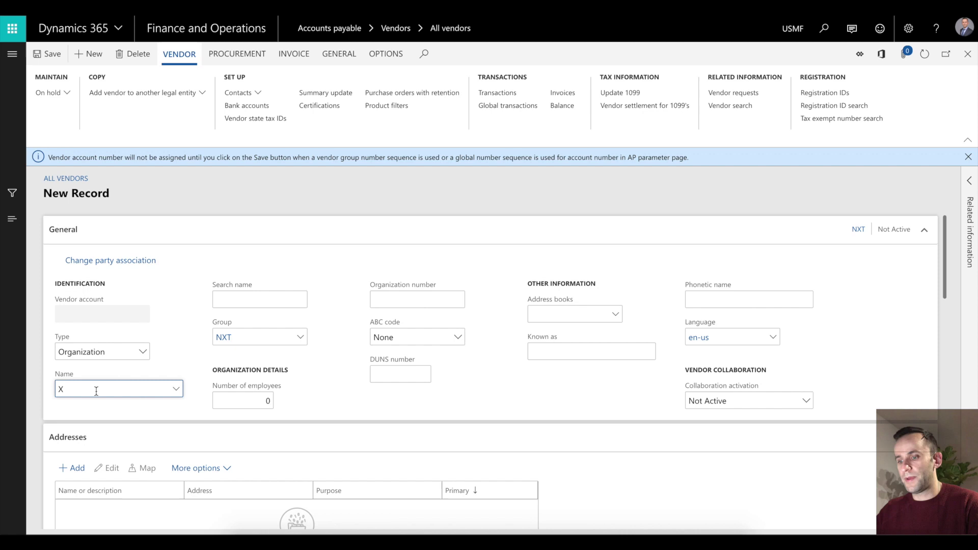
{"action": "type", "text": "Vendor"}
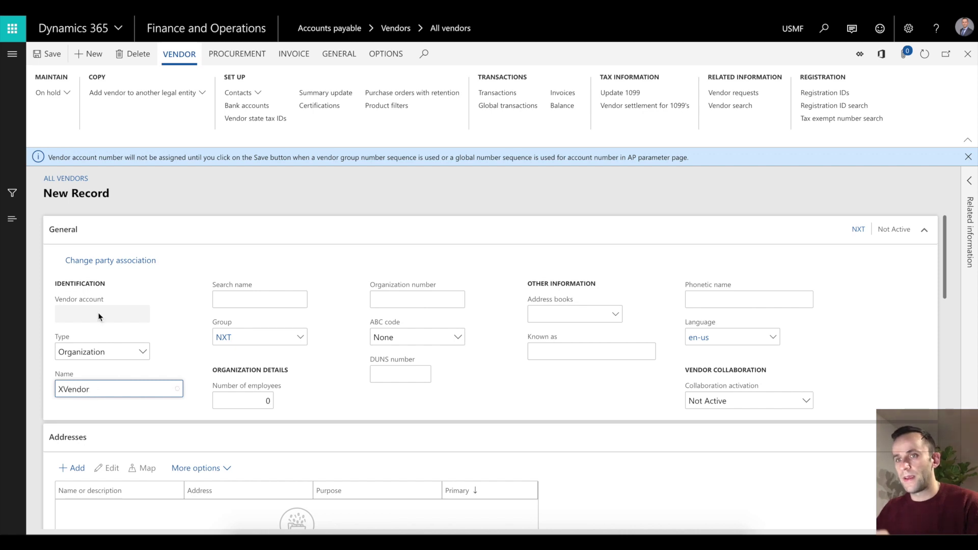
{"action": "key", "text": "Tab"}
{"action": "left_click", "coordinate": [682, 369]}
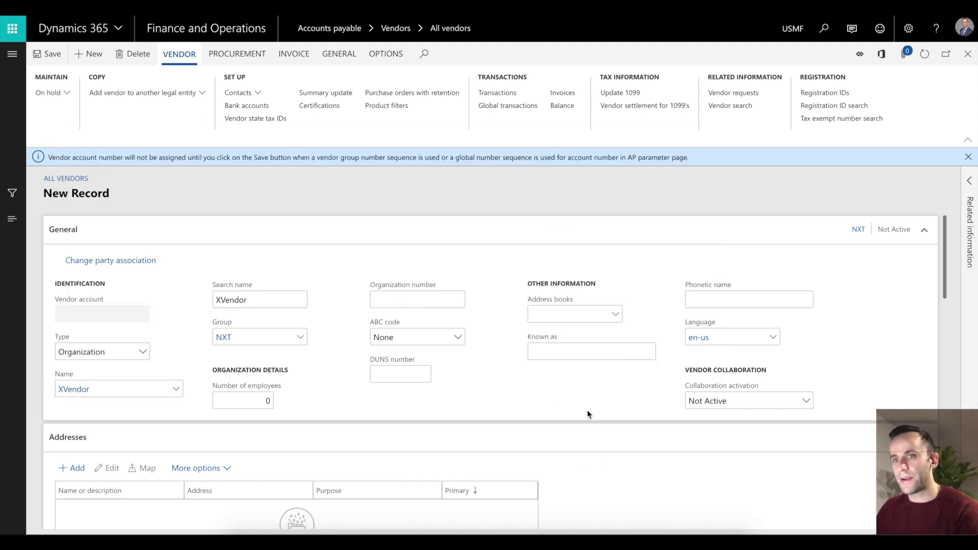
- Save XVendor as vendor 000000003 and start a new vendor in USRT's All vendors
{"action": "left_click", "coordinate": [50, 53]}
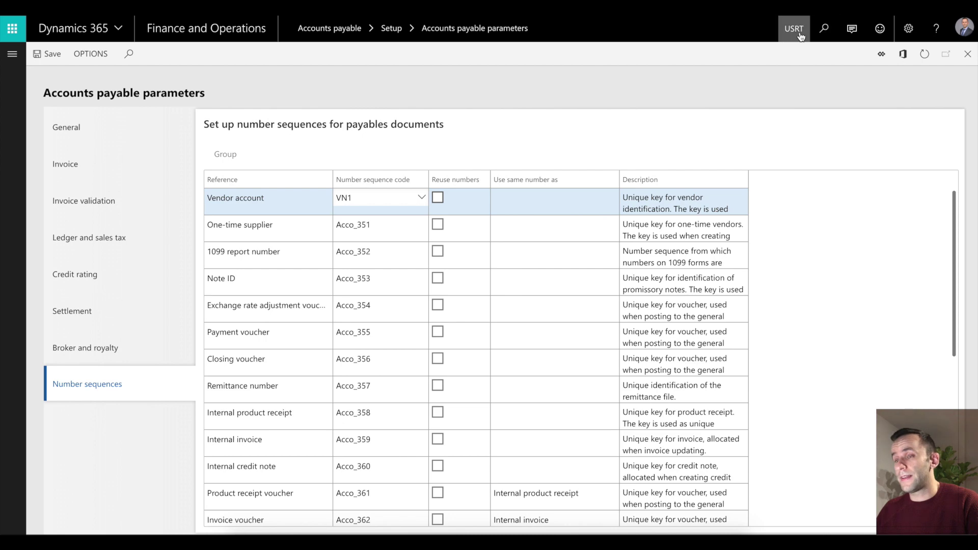
{"action": "left_click", "coordinate": [12, 53]}
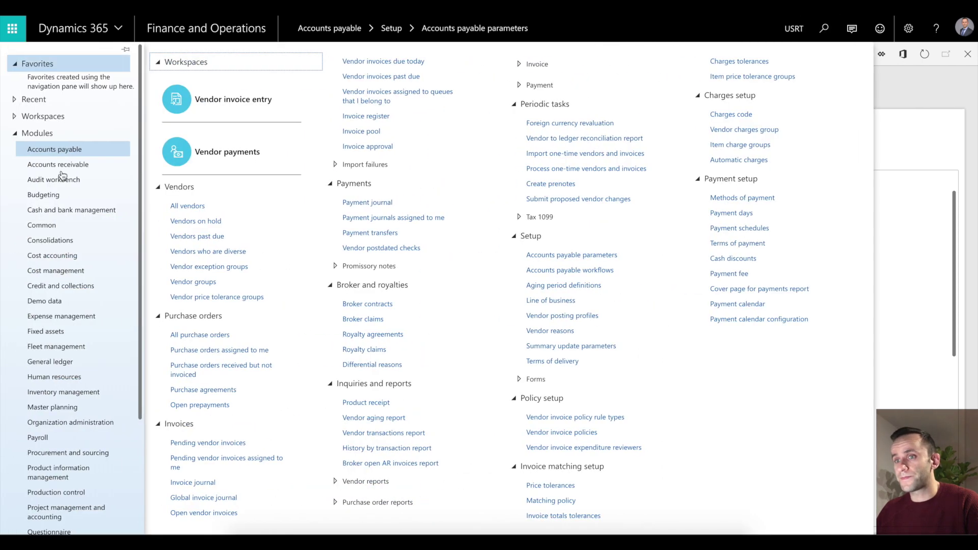
{"action": "left_click", "coordinate": [199, 206]}
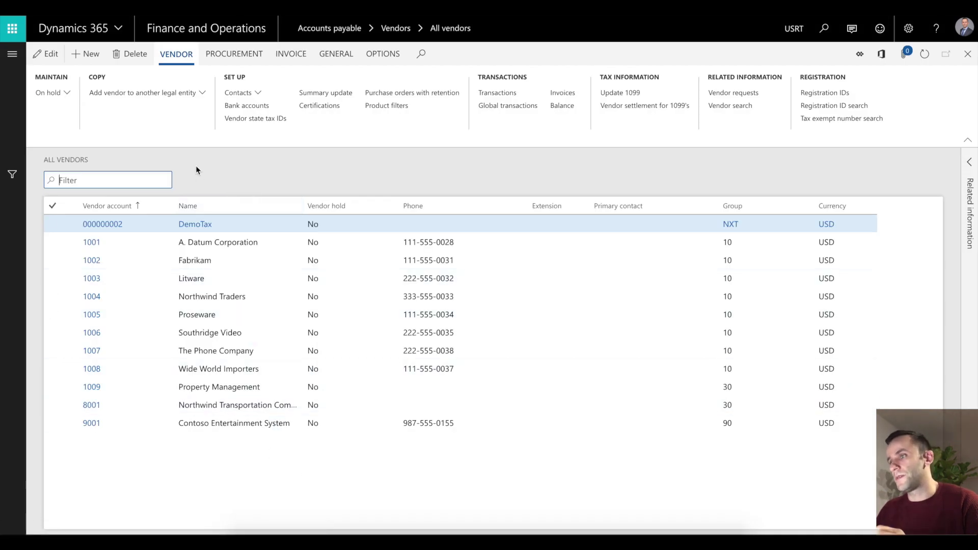
{"action": "left_click", "coordinate": [92, 54]}
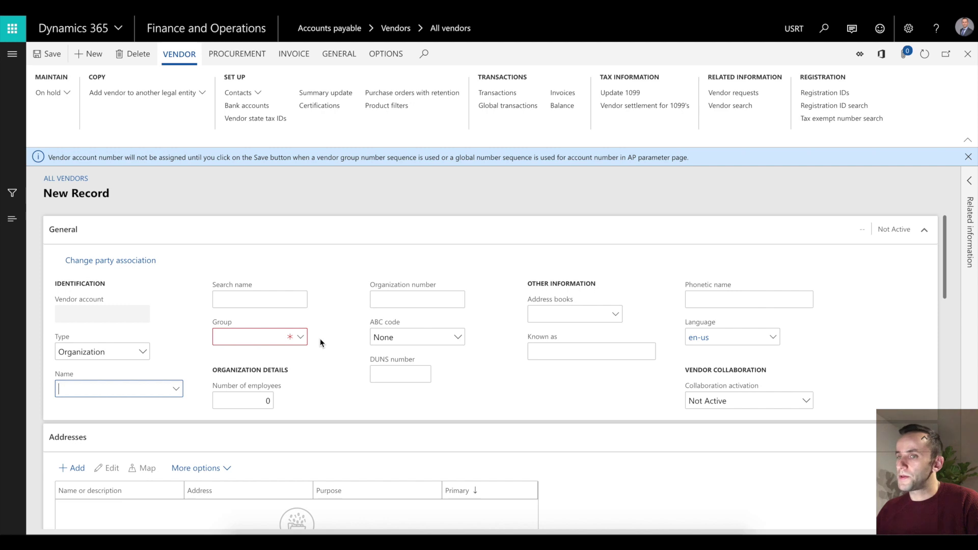
- Set the USRT vendor's group to NXT and enter 'xve' as its name
{"action": "left_click", "coordinate": [301, 337]}
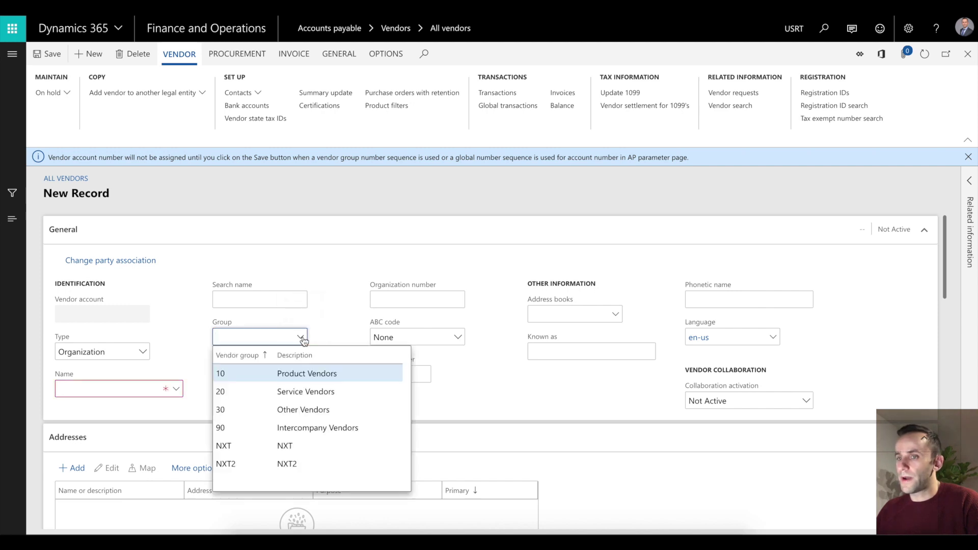
{"action": "left_click", "coordinate": [292, 444]}
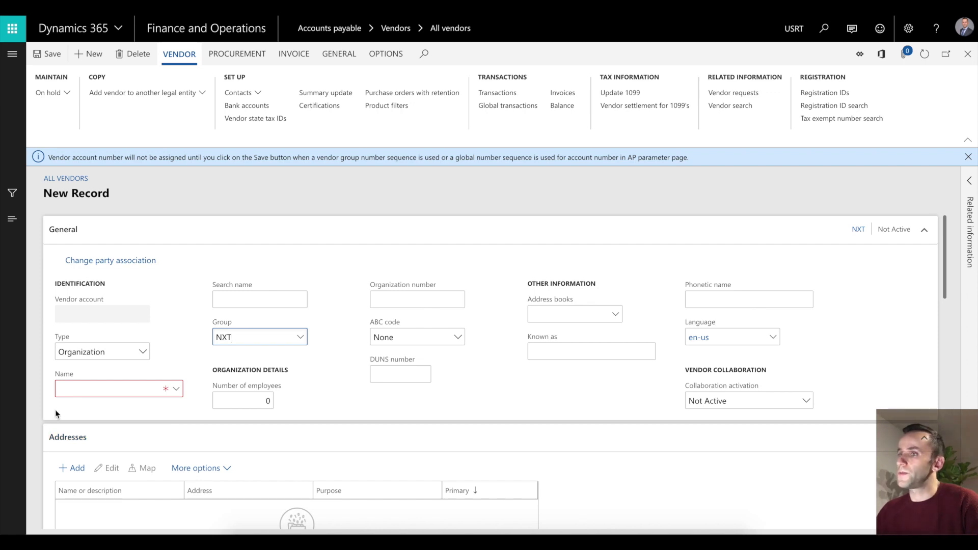
{"action": "left_click", "coordinate": [80, 389]}
{"action": "type", "text": "x"}
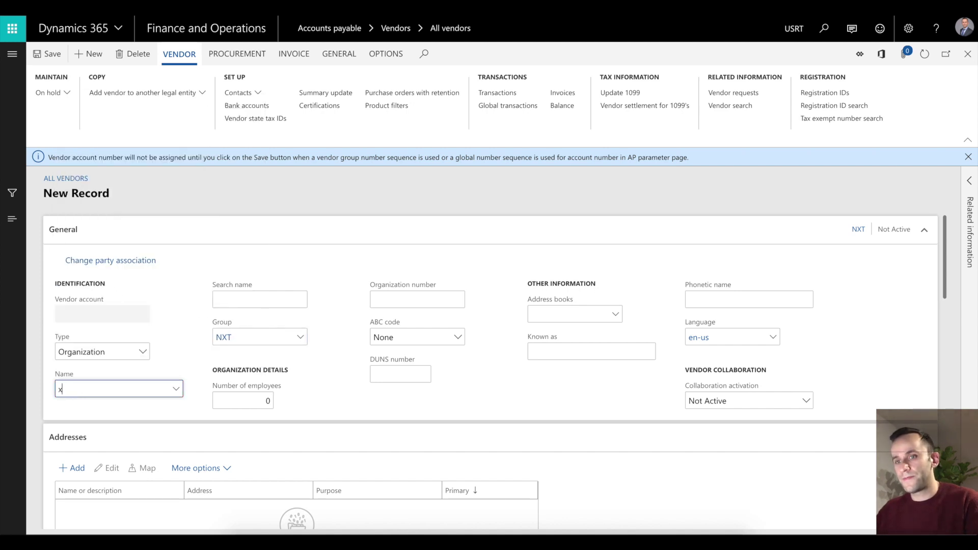
{"action": "type", "text": "ve"}
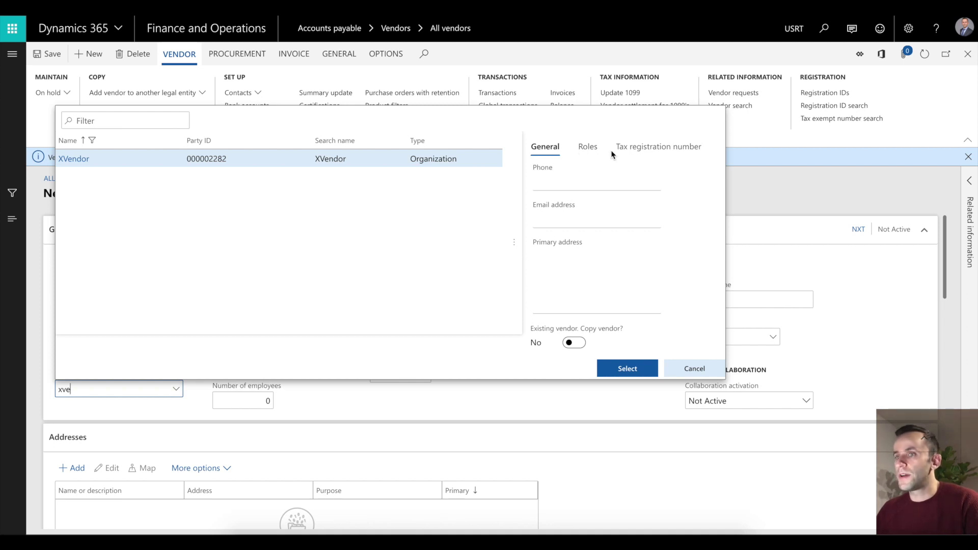
- Review XVendor's roles and tax numbers, then copy the USMF vendor as 000000003
{"action": "left_click", "coordinate": [589, 151]}
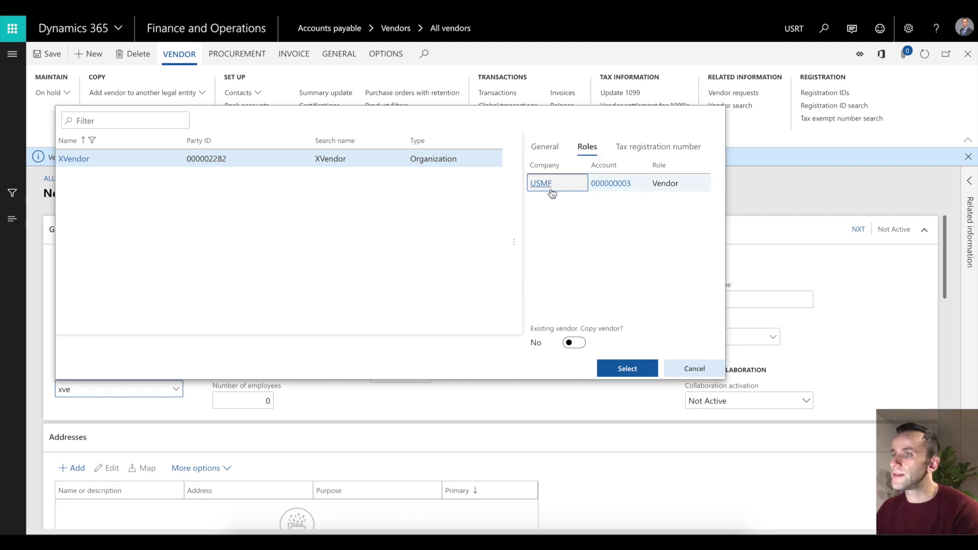
{"action": "left_click", "coordinate": [646, 148]}
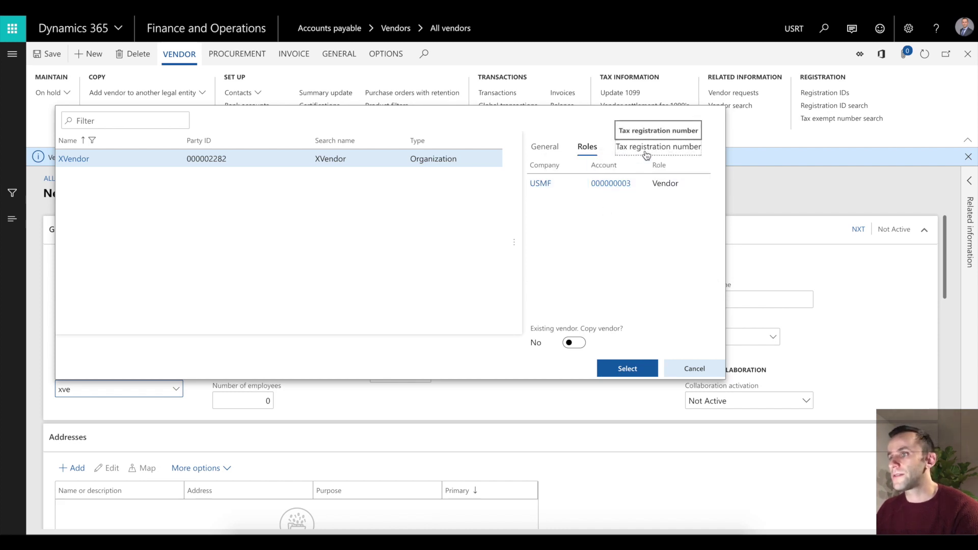
{"action": "left_click", "coordinate": [588, 147]}
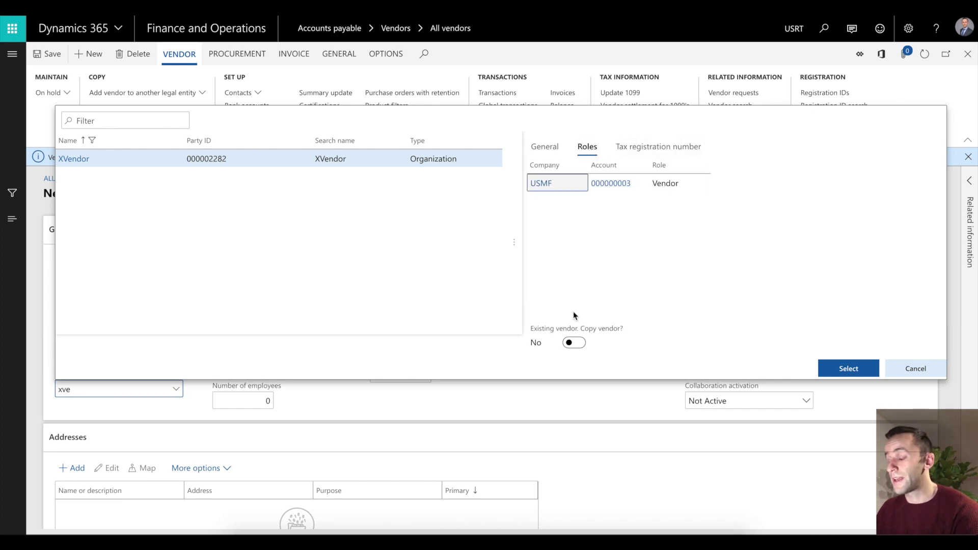
{"action": "left_click", "coordinate": [573, 343]}
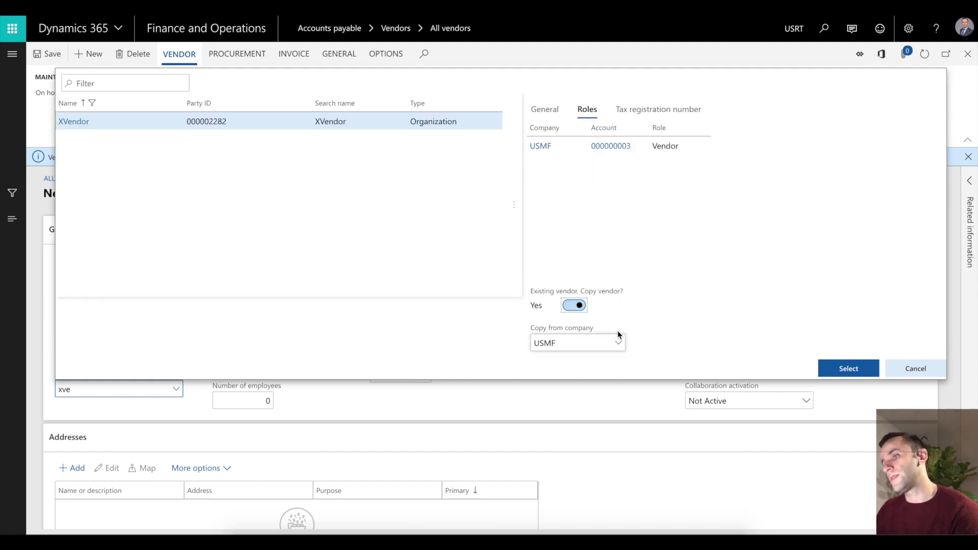
{"action": "left_click", "coordinate": [848, 368]}
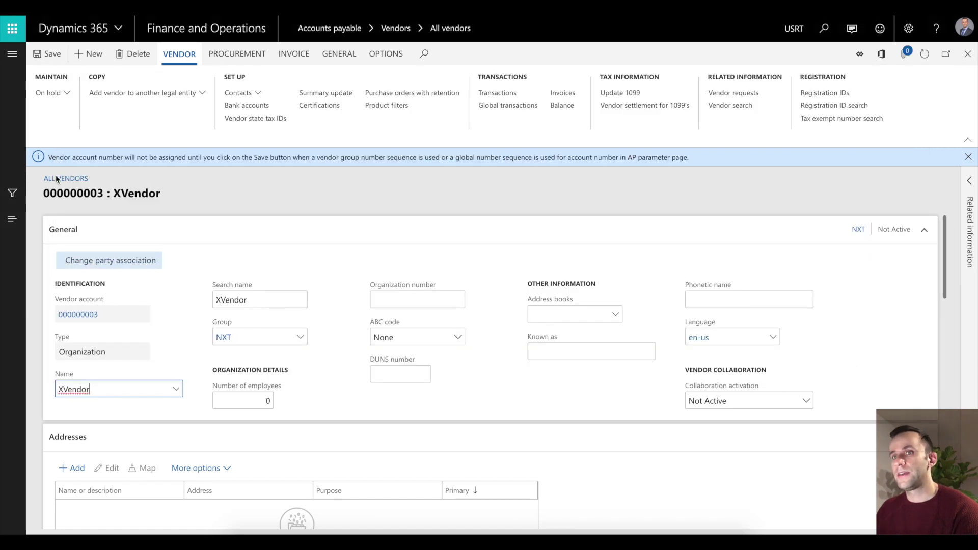